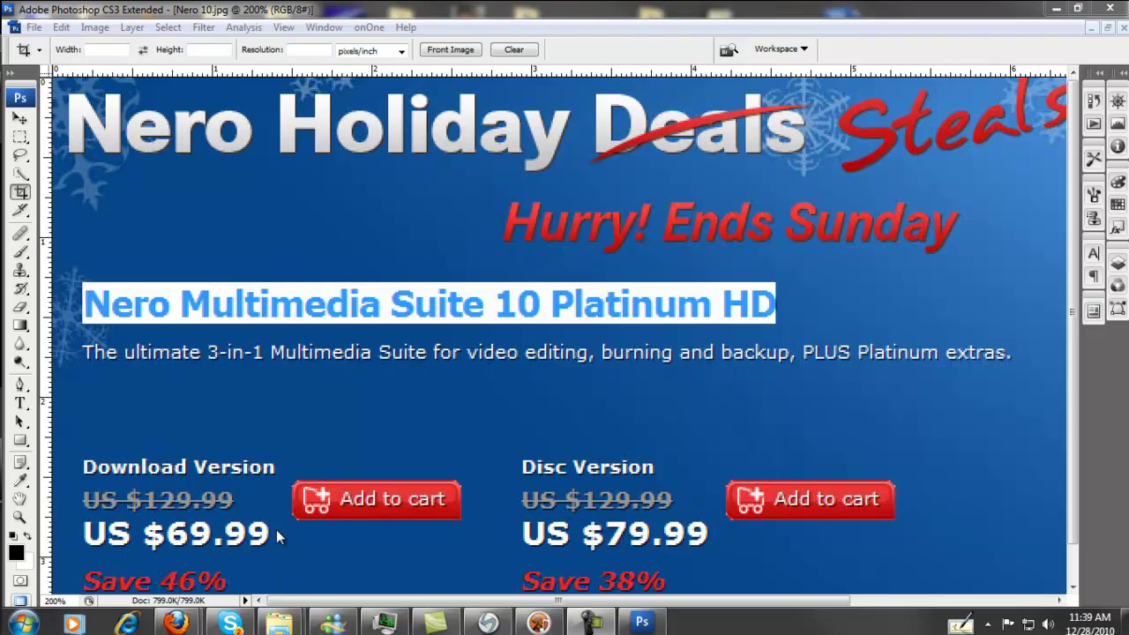
# Abandon the crop, pan across the Nero 10 ad, then quit Photoshop and launch Nero MediaHub 10.
pyautogui.moveTo(998, 382); pyautogui.dragTo(472, 370)
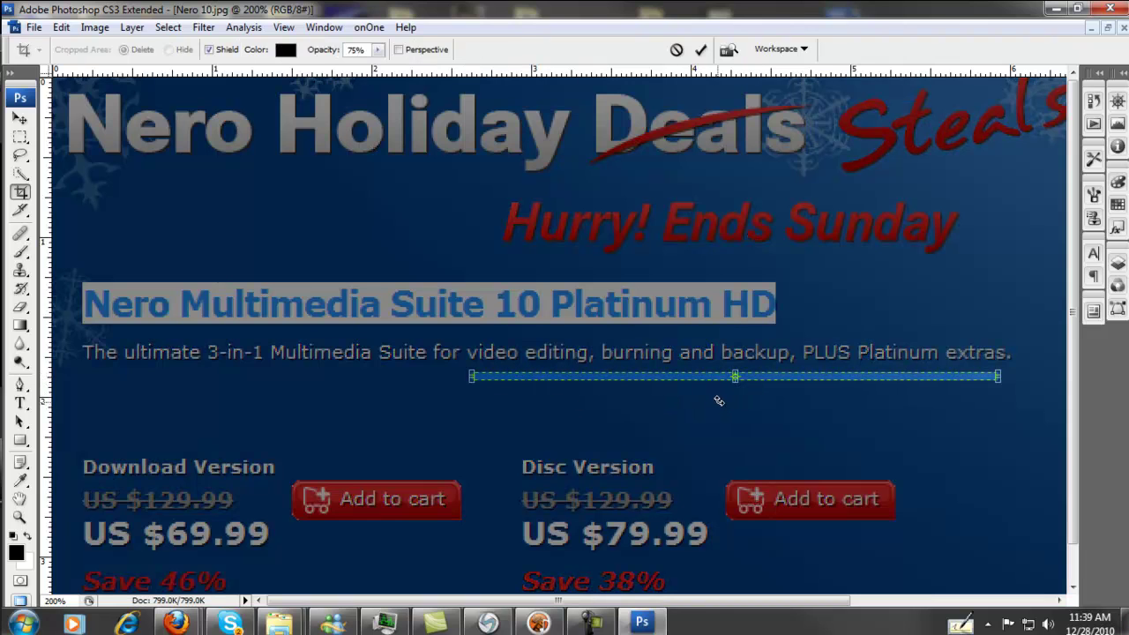
pyautogui.press('Escape')
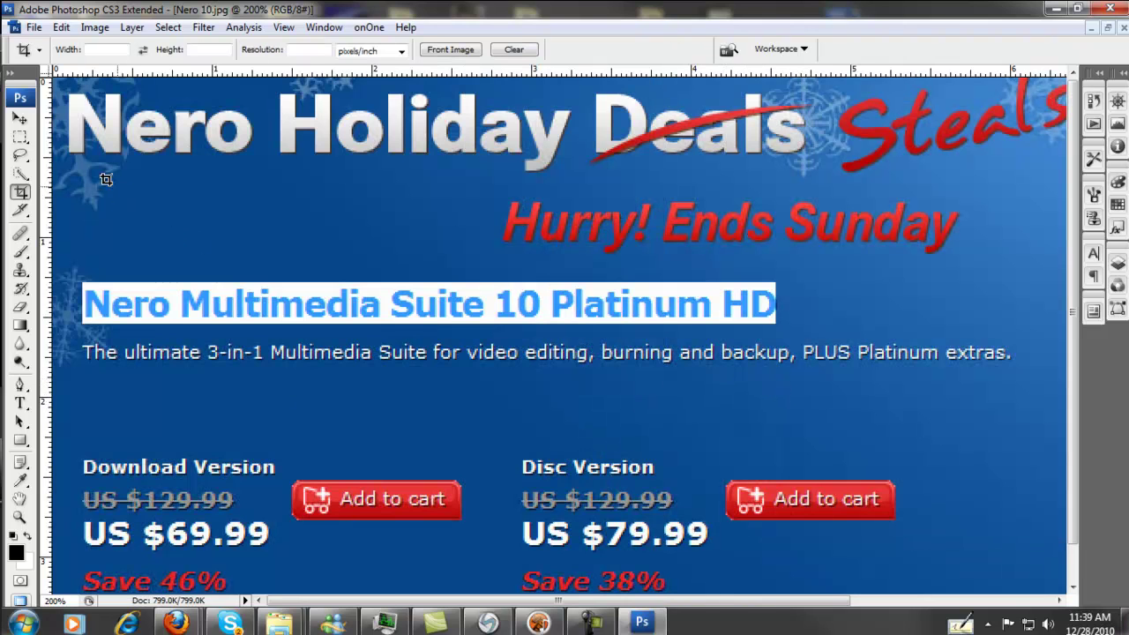
pyautogui.click(12, 124)
pyautogui.moveTo(774, 344); pyautogui.dragTo(419, 338)
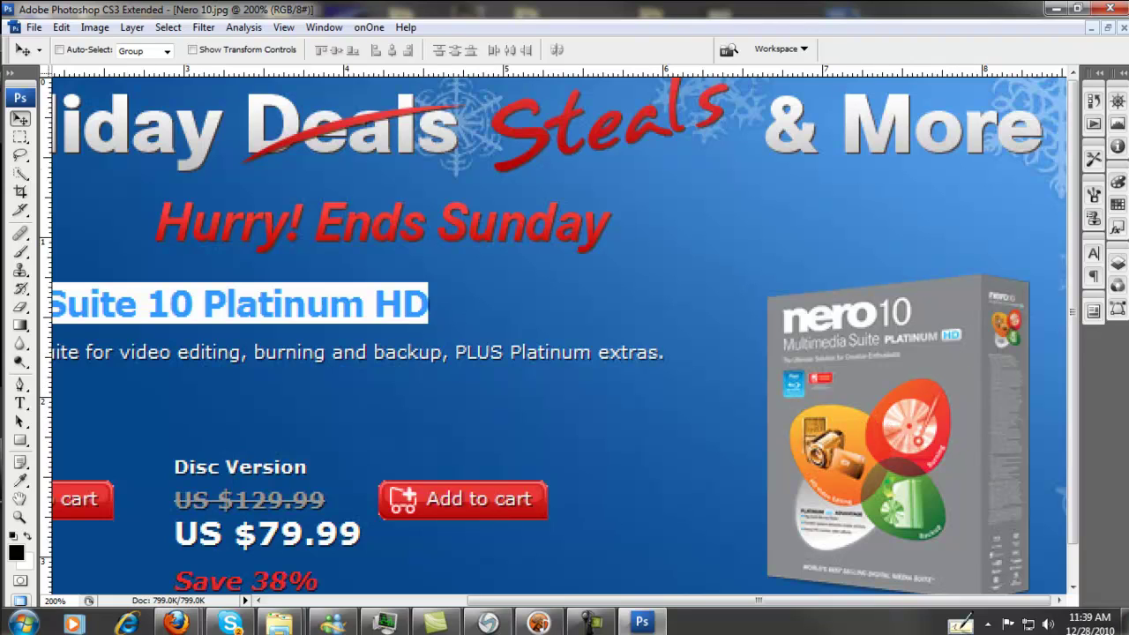
pyautogui.click(1109, 8)
pyautogui.doubleClick(849, 473)
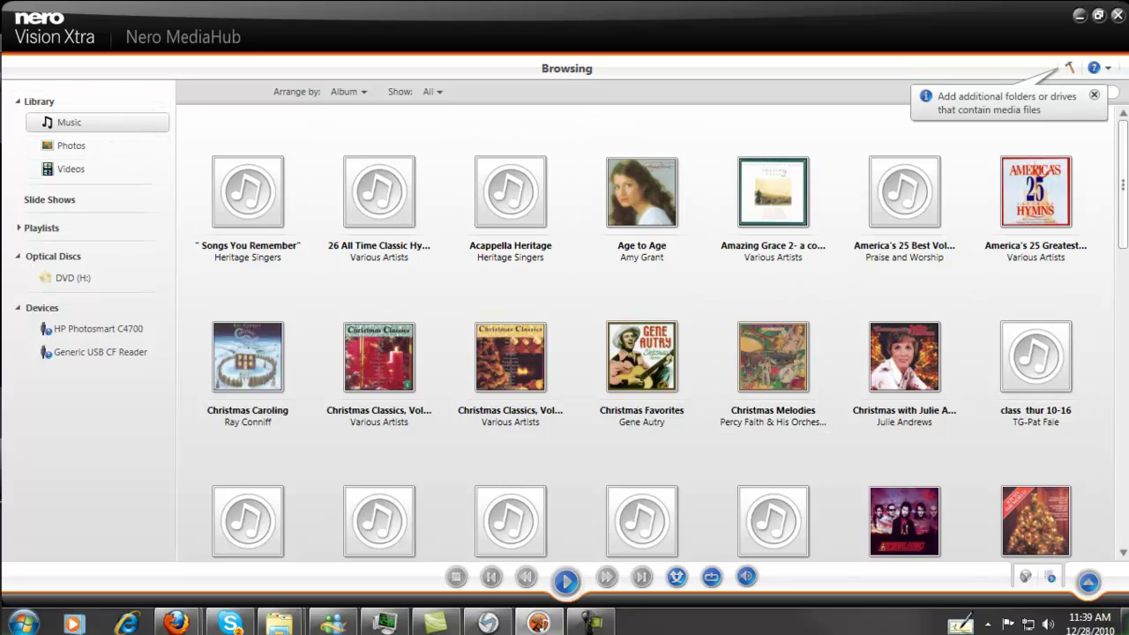
# Scroll past the Music albums, skim the Photos folders, then bring up the Videos library folders.
pyautogui.moveTo(1122, 231)
pyautogui.mouseDown()
pyautogui.moveTo(1110, 504)
pyautogui.moveTo(1119, 222)
pyautogui.mouseUp()
pyautogui.scroll(-3, 1109, 504)
pyautogui.click(84, 150)
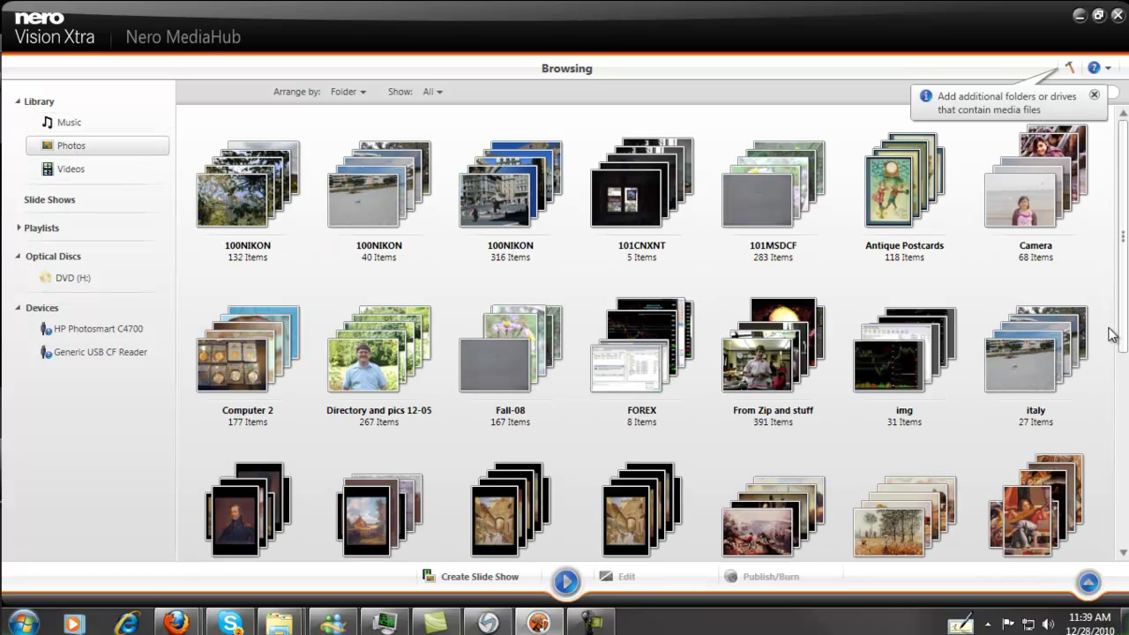
pyautogui.scroll(-1, 1120, 344)
pyautogui.scroll(-3, 648, 335)
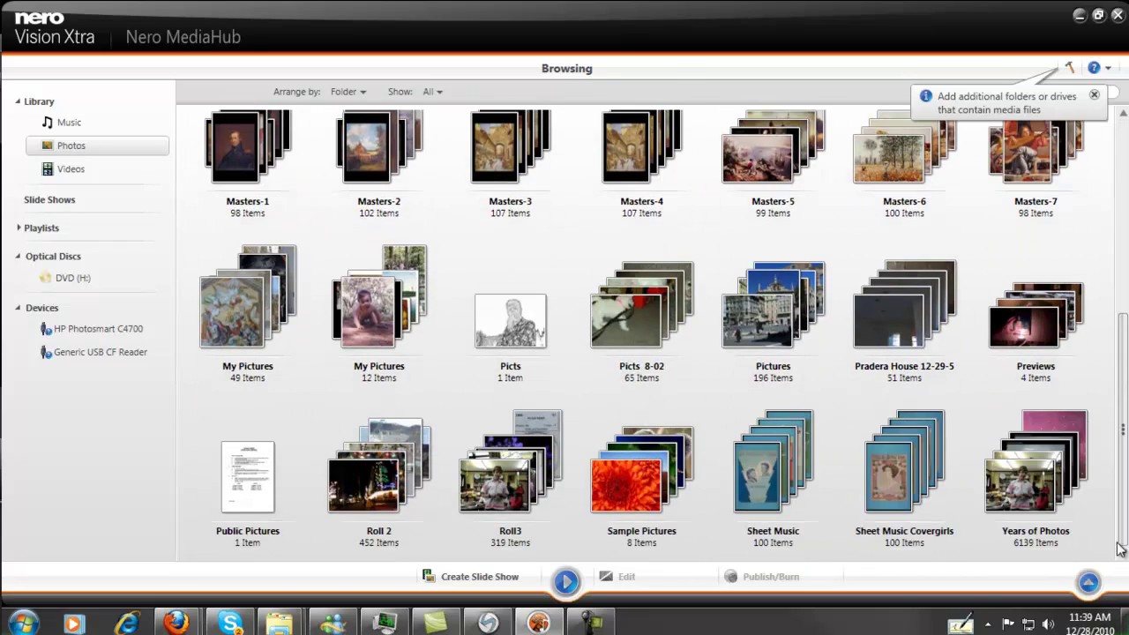
pyautogui.scroll(4, 1113, 568)
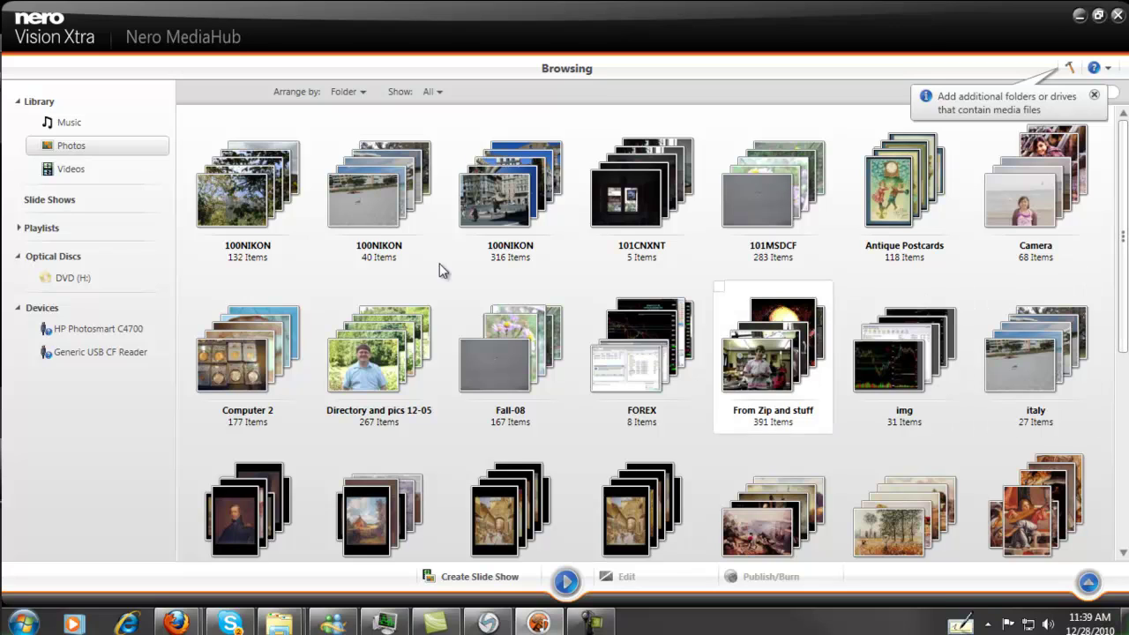
pyautogui.click(69, 176)
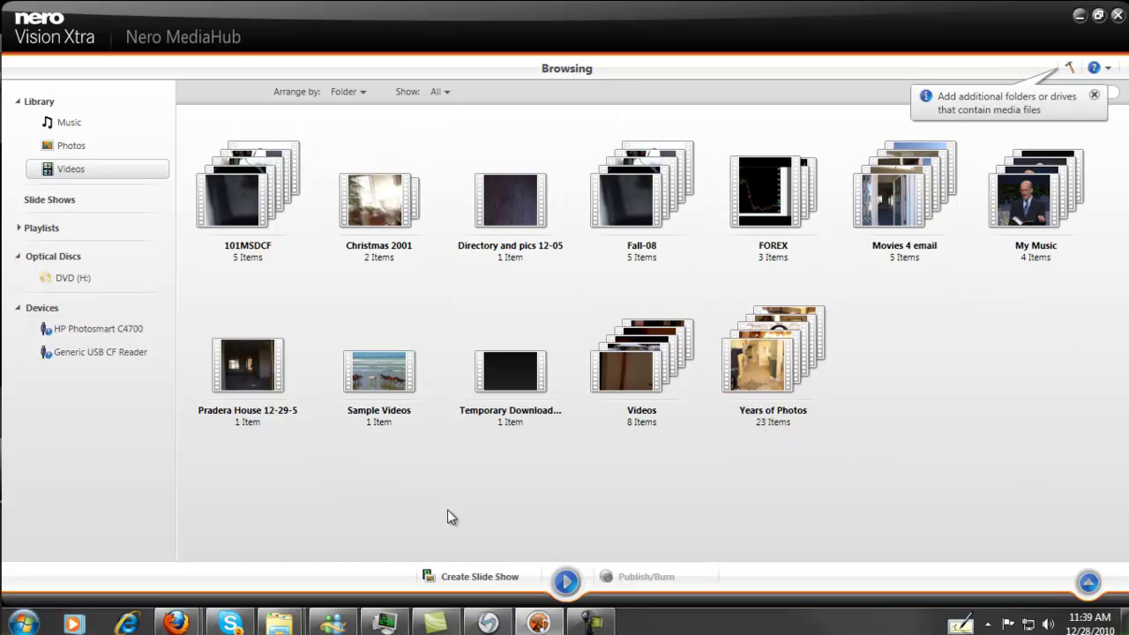
# Open the Videos folder, deselect VID00021, then return to the Photos folder grid.
pyautogui.doubleClick(652, 391)
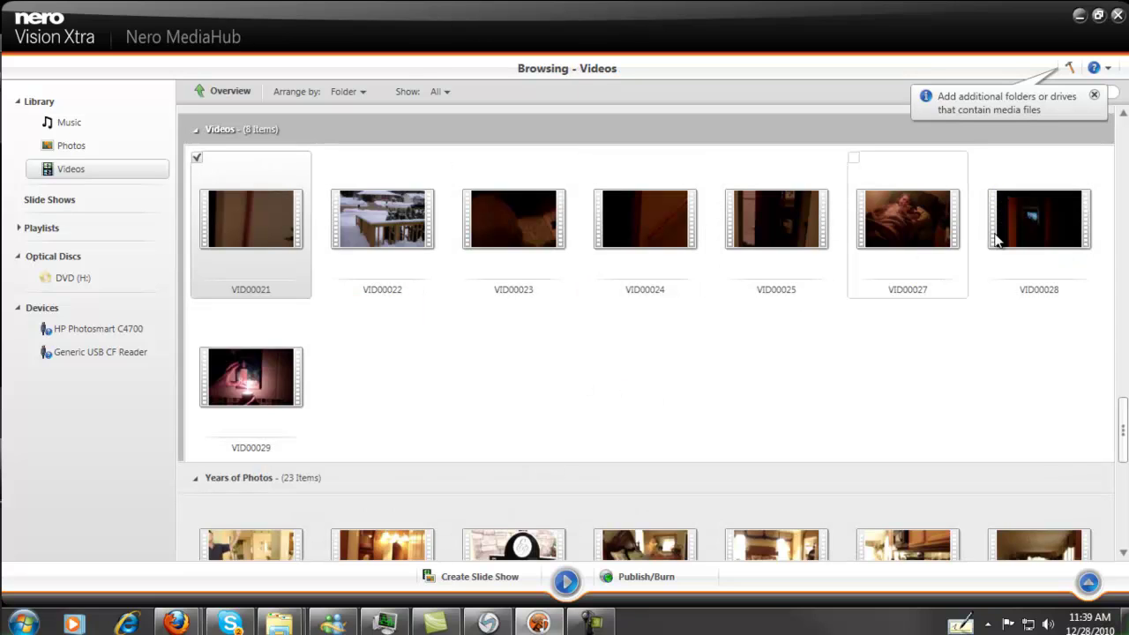
pyautogui.click(1113, 431)
pyautogui.moveTo(1126, 218); pyautogui.dragTo(1125, 207)
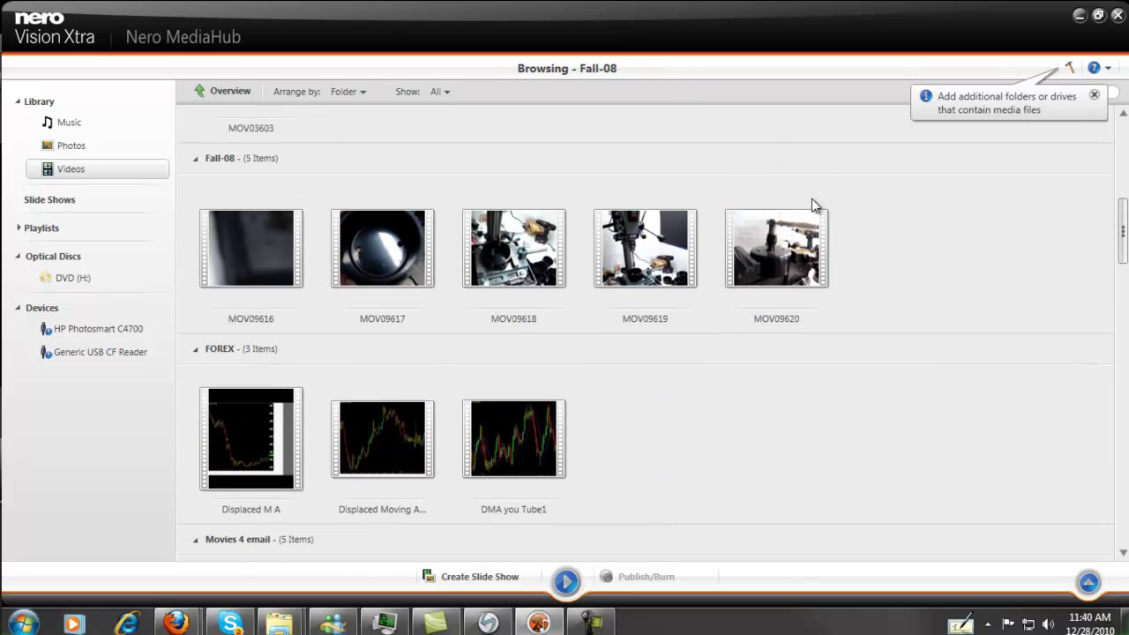
pyautogui.click(67, 146)
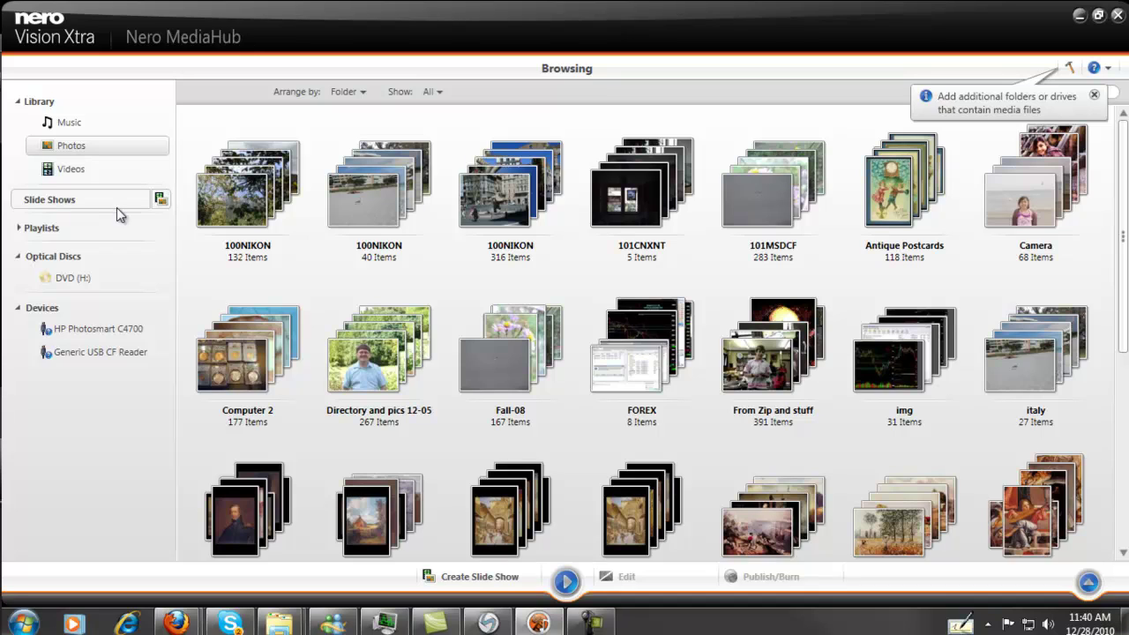
# Open the Antique Postcards photo folder.
pyautogui.click(877, 209)
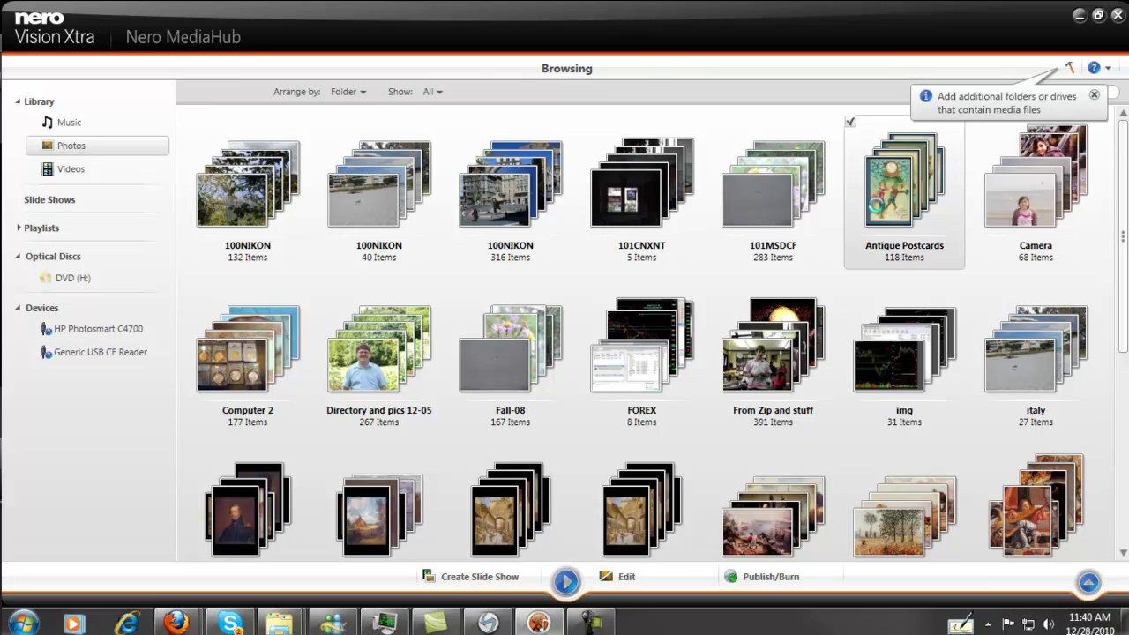
pyautogui.doubleClick(878, 208)
pyautogui.moveTo(877, 210)
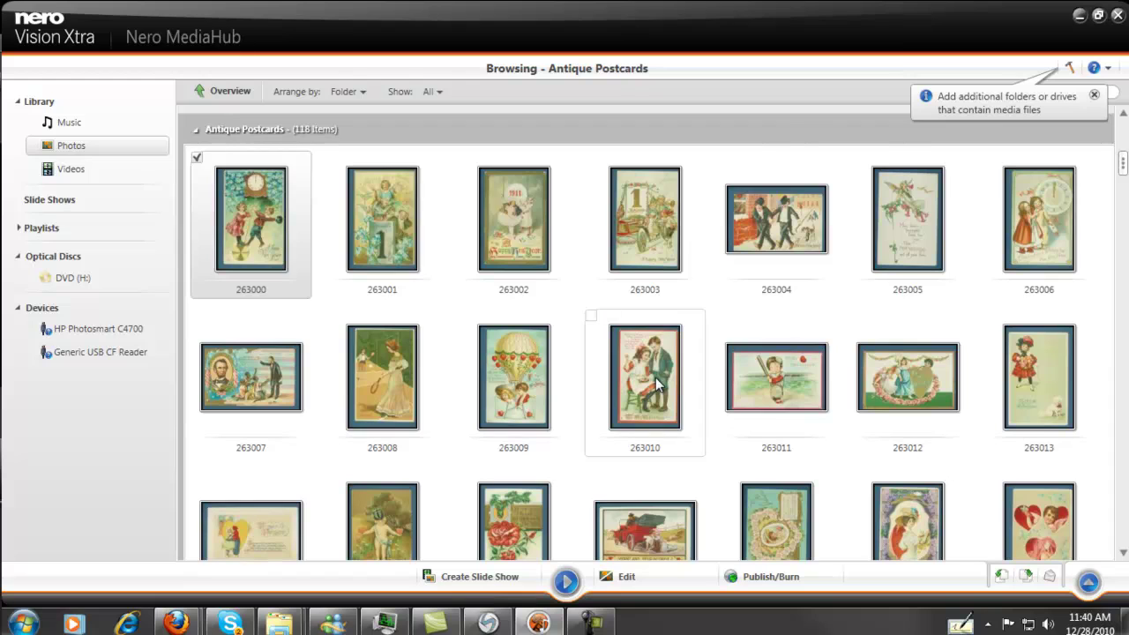
pyautogui.moveTo(655, 382)
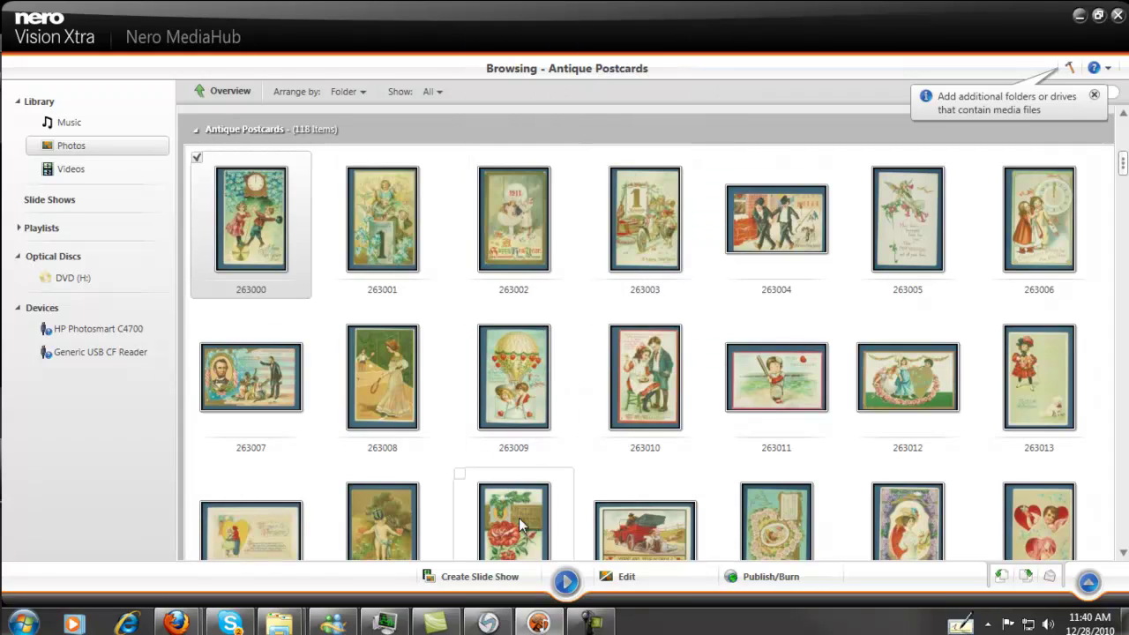
# Create a new slide show named 'Antique Postcards'.
pyautogui.click(479, 583)
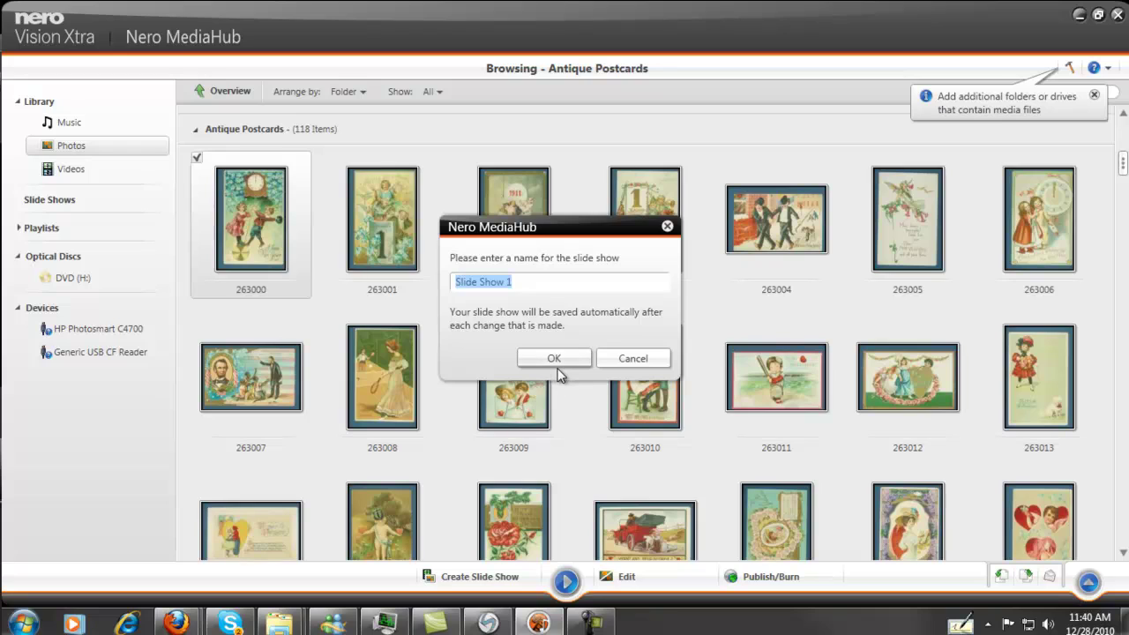
pyautogui.write('Antique P')
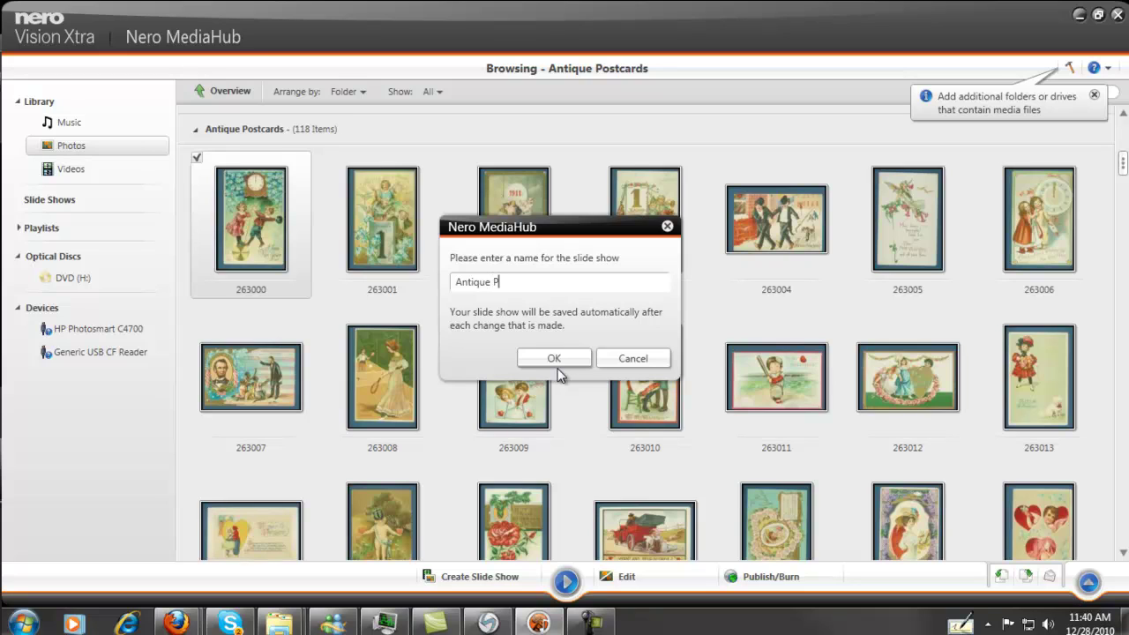
pyautogui.write('ostc')
pyautogui.click(557, 357)
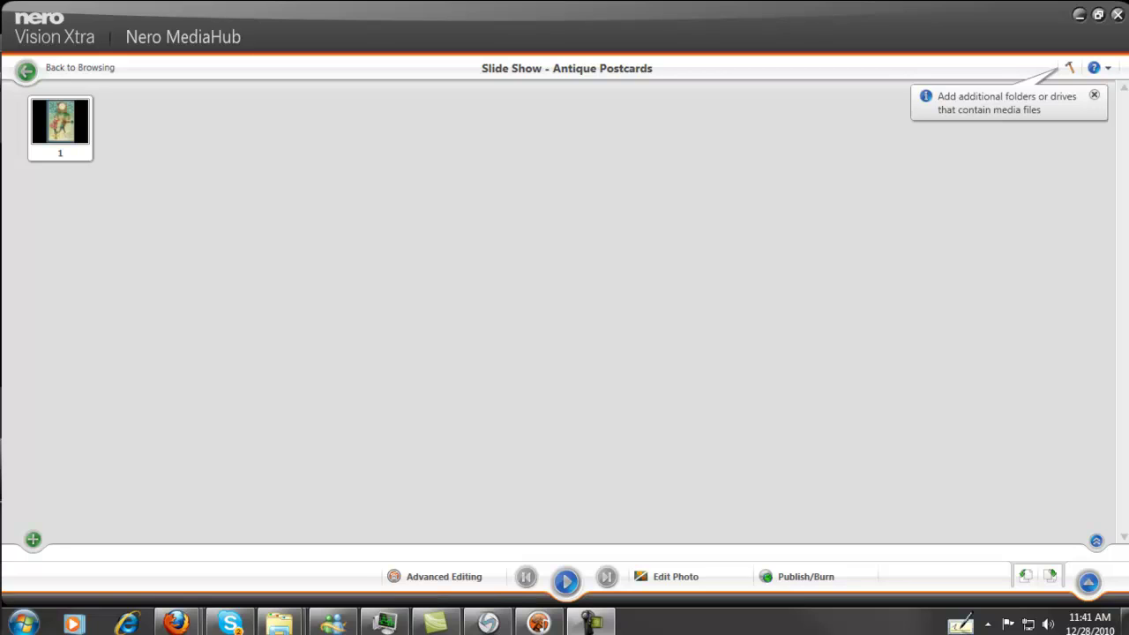
# Close Nero MediaHub once the Antique Postcards storyboard has loaded.
pyautogui.click(1115, 15)
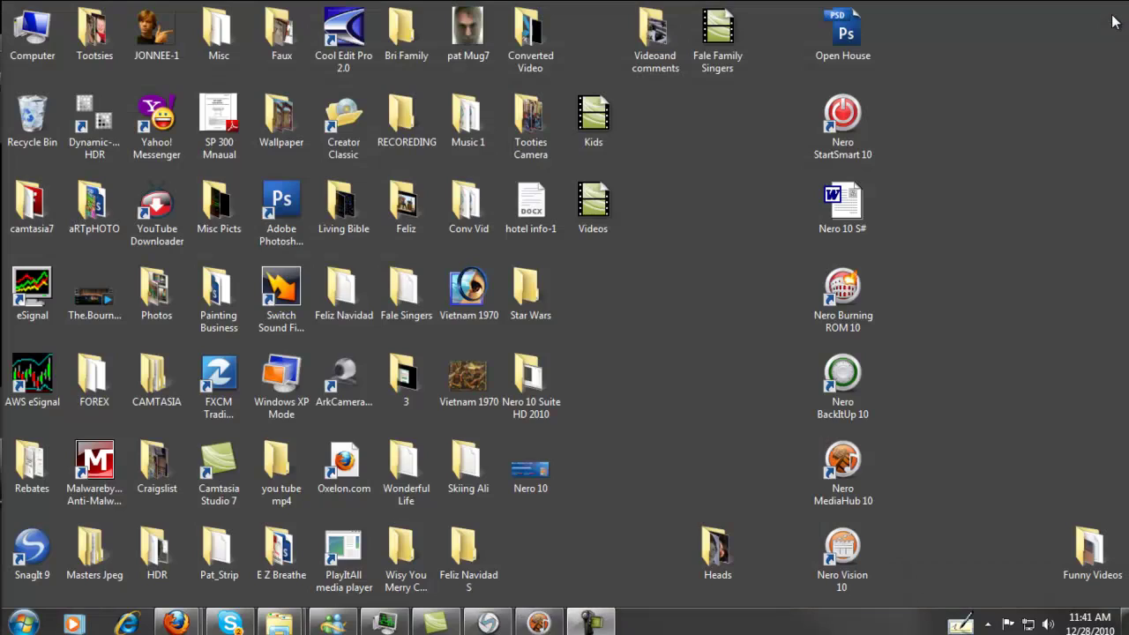
# Relaunch Nero MediaHub 10 from its desktop icon.
pyautogui.doubleClick(851, 476)
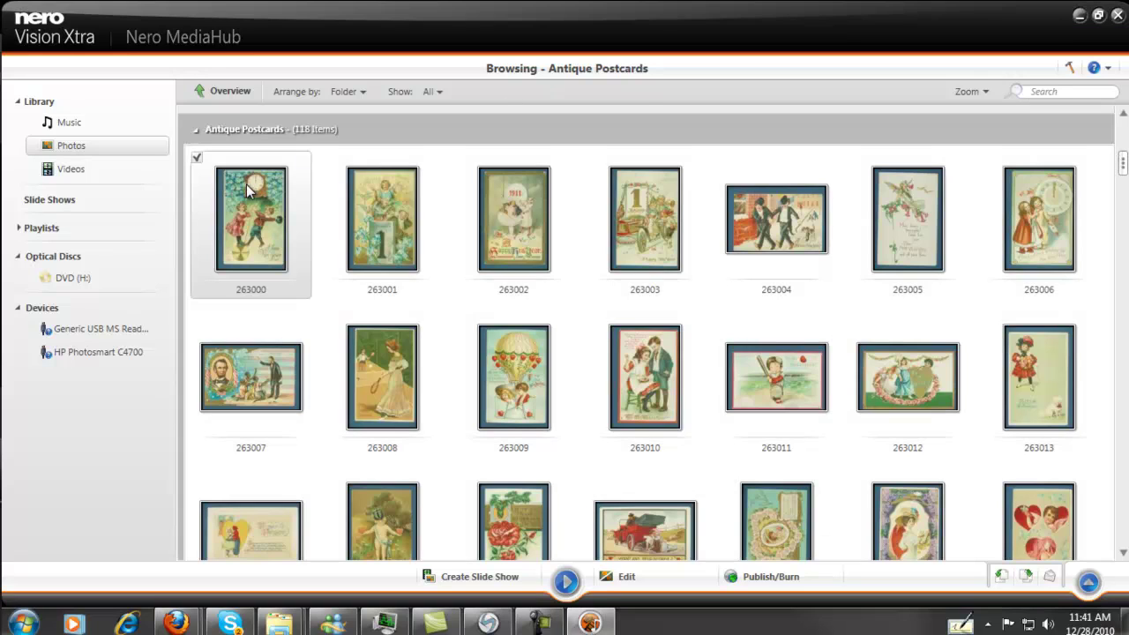
# Shift-select postcards 263000 through 263099 in the grid, then scroll back to the top.
pyautogui.moveTo(1122, 172); pyautogui.dragTo(1122, 133)
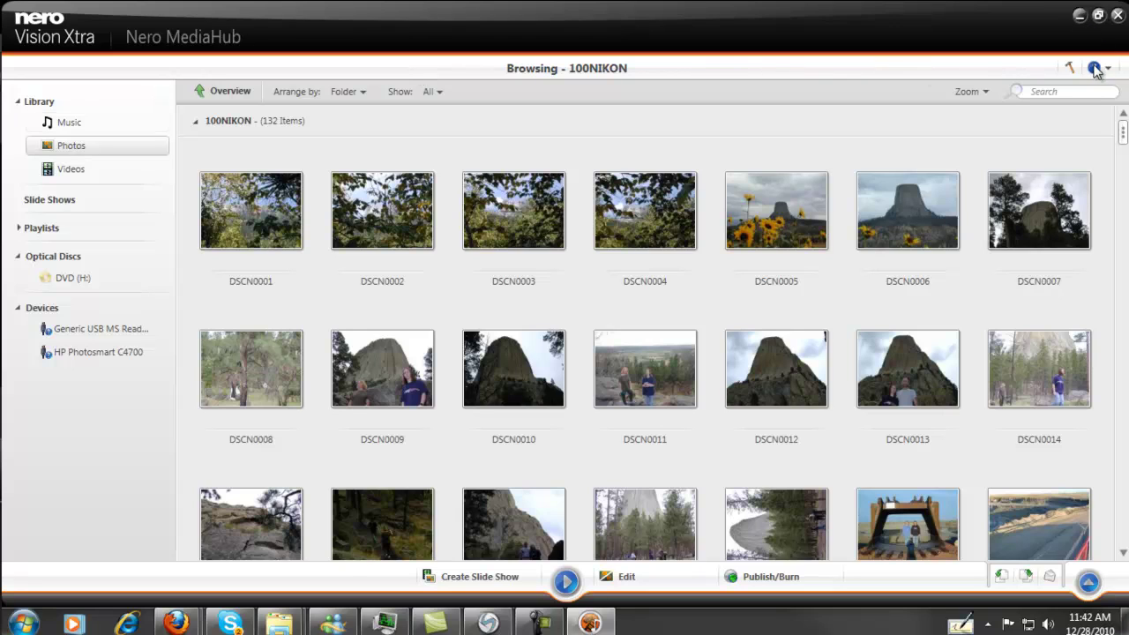
pyautogui.scroll(-5, 1110, 115)
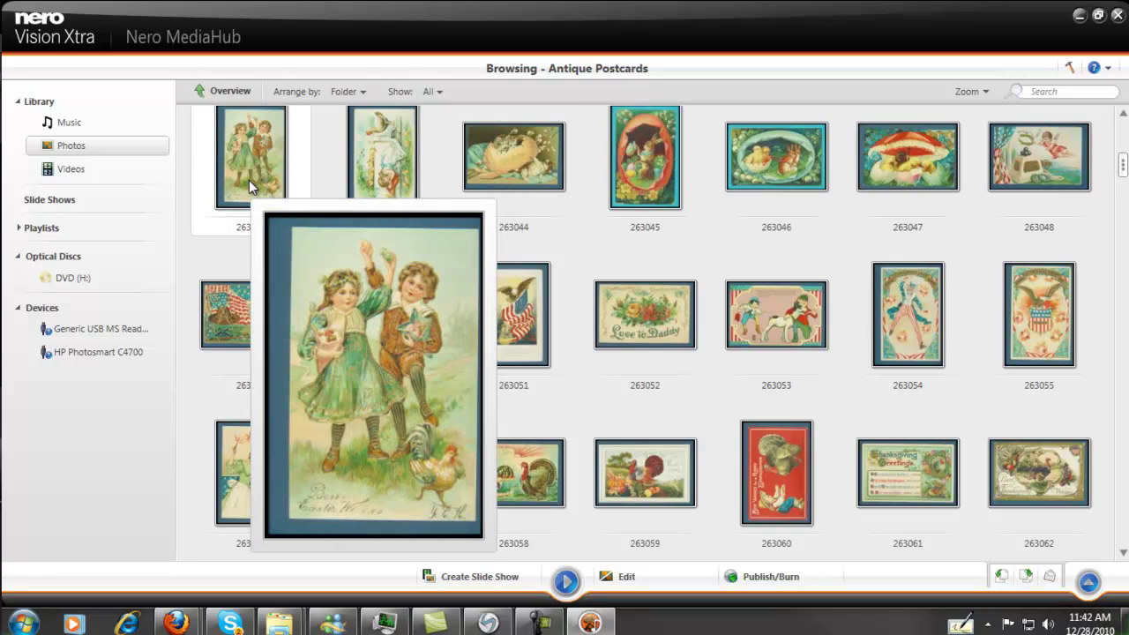
pyautogui.click(1122, 552)
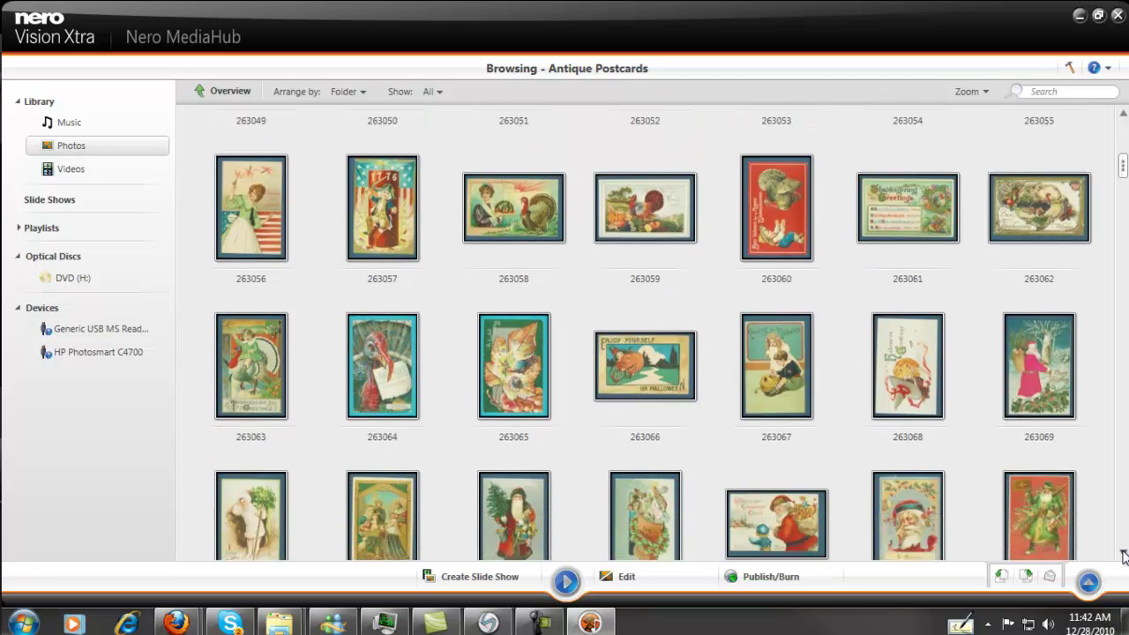
pyautogui.click(1123, 552)
pyautogui.click(1122, 552)
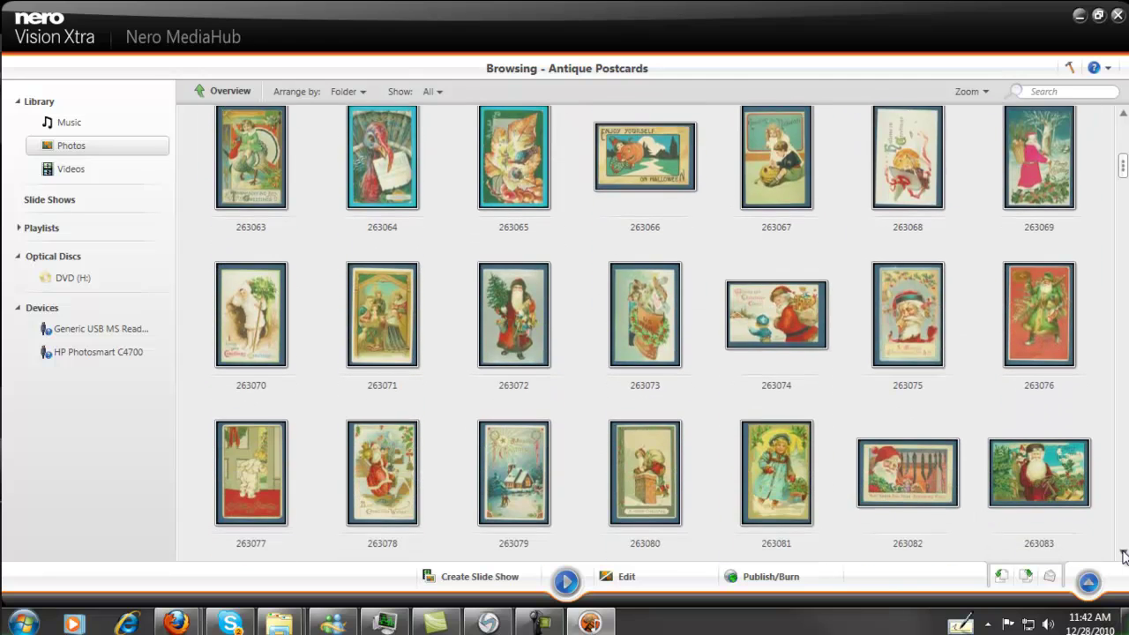
pyautogui.click(1123, 552)
pyautogui.click(1123, 552)
pyautogui.click(1123, 552)
pyautogui.click(1123, 552)
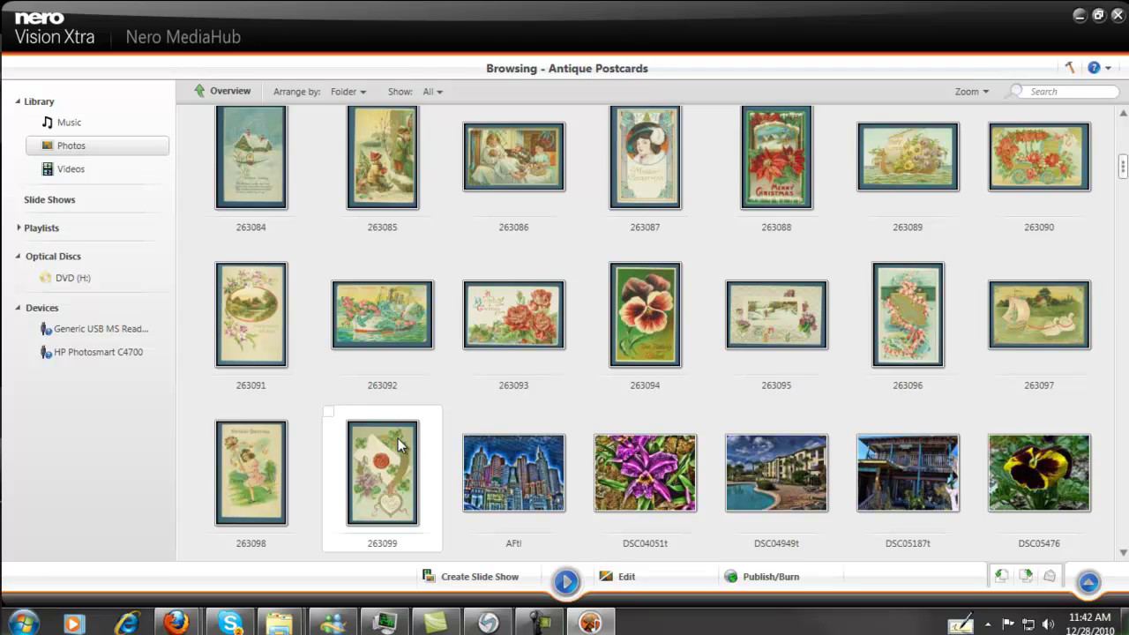
pyautogui.keyDown('shift'); pyautogui.click(397, 438); pyautogui.keyUp('shift')
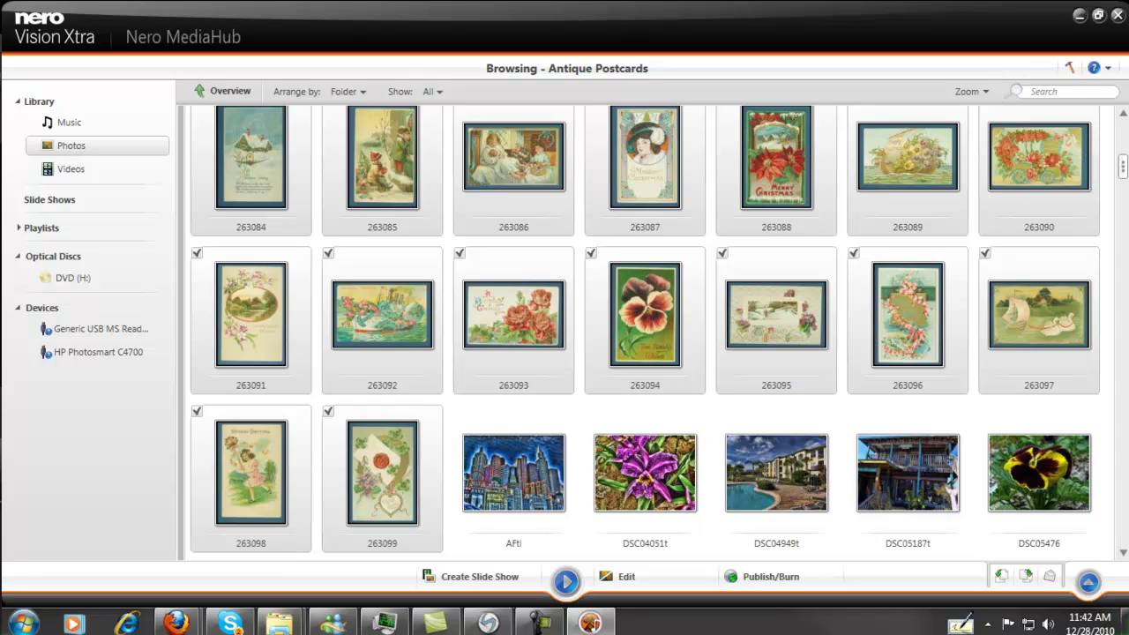
pyautogui.scroll(3, 1123, 166)
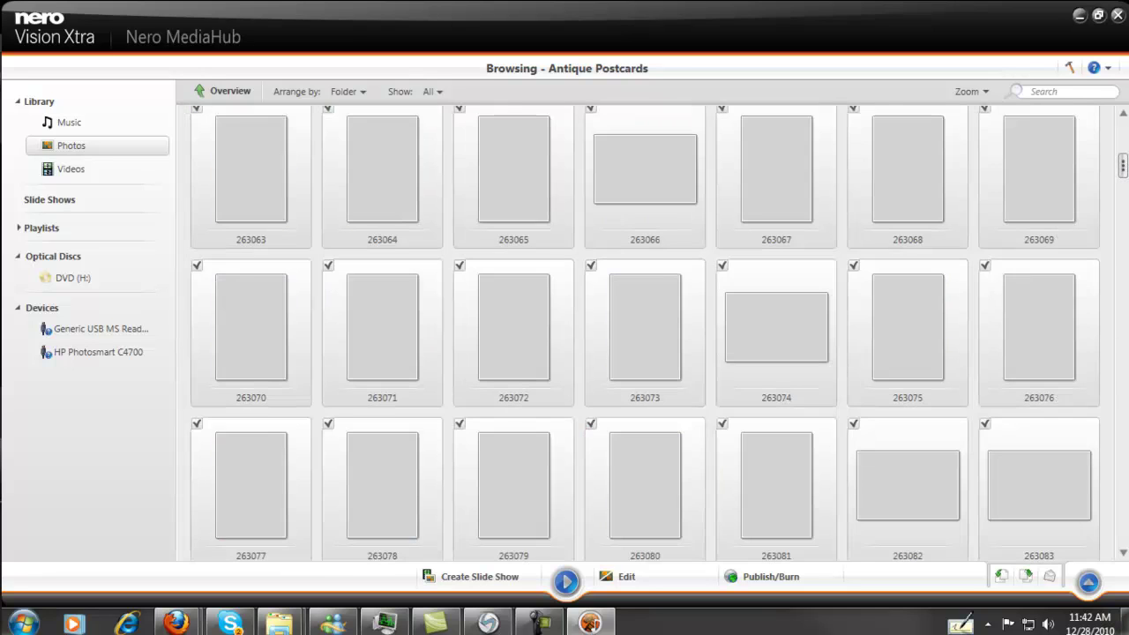
pyautogui.scroll(5, 1122, 164)
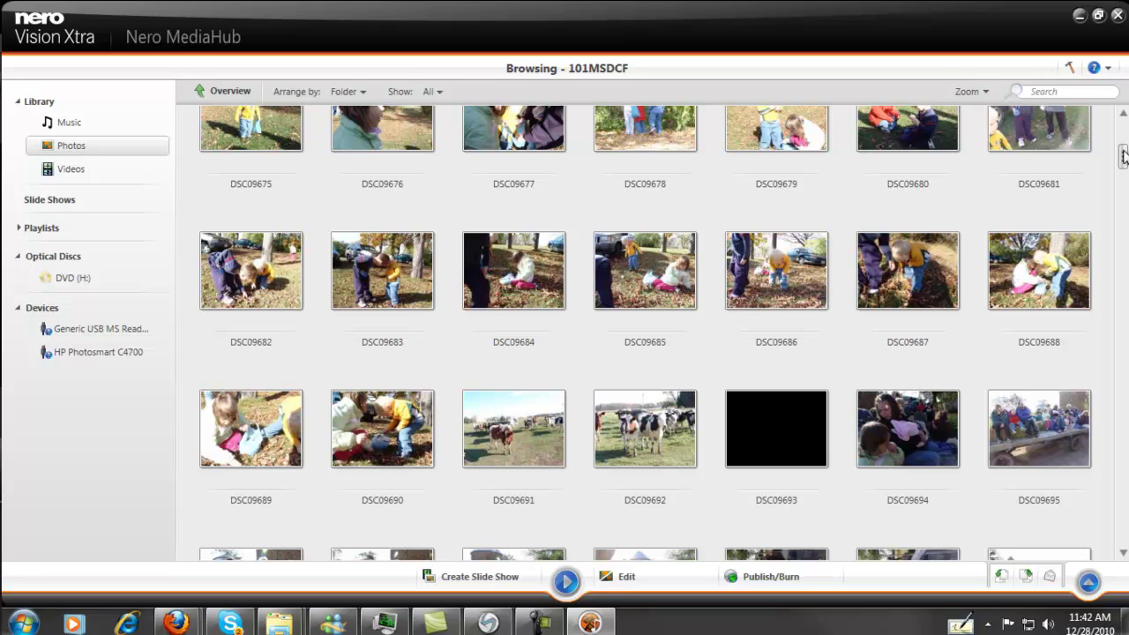
pyautogui.moveTo(1122, 155); pyautogui.dragTo(1123, 117)
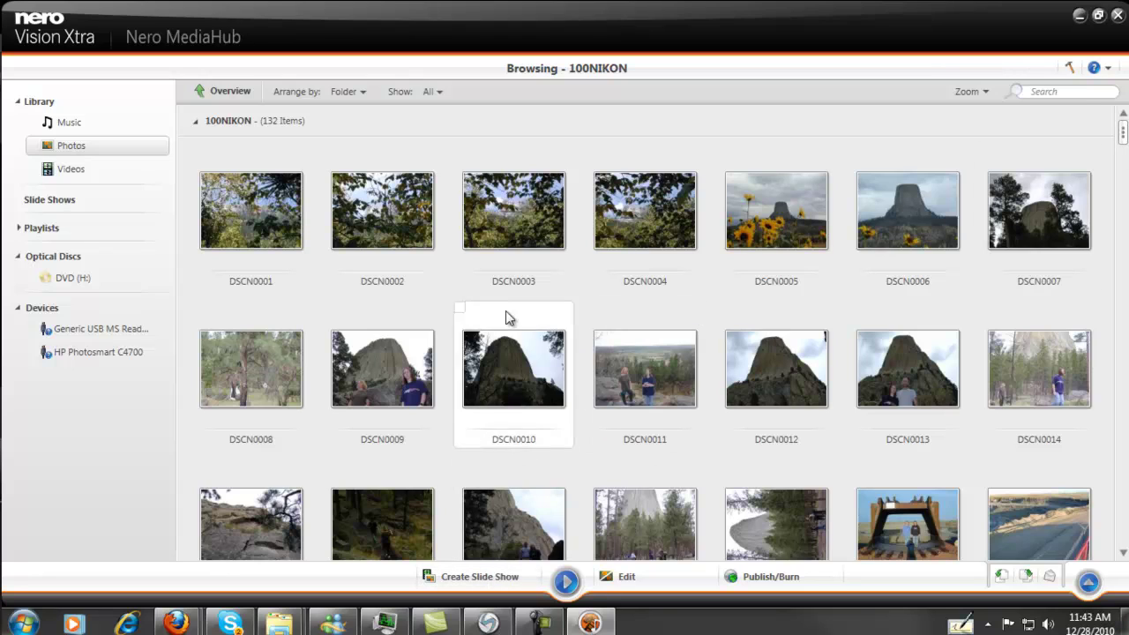
# Create a slide show named 'Postcards' from the selected postcard images.
pyautogui.click(477, 578)
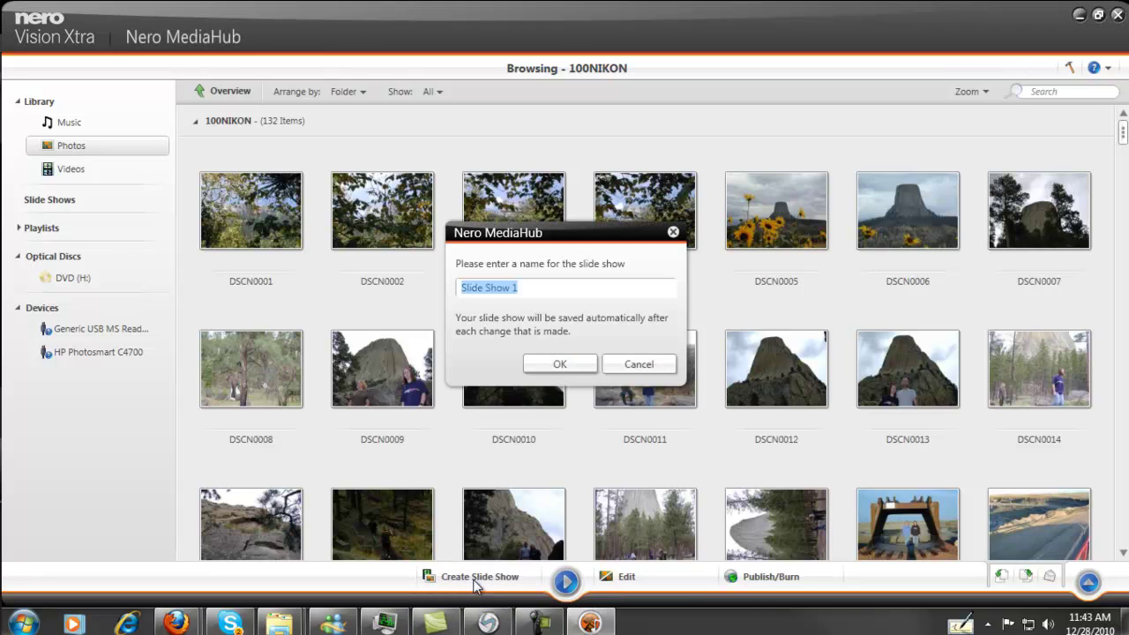
pyautogui.click(588, 365)
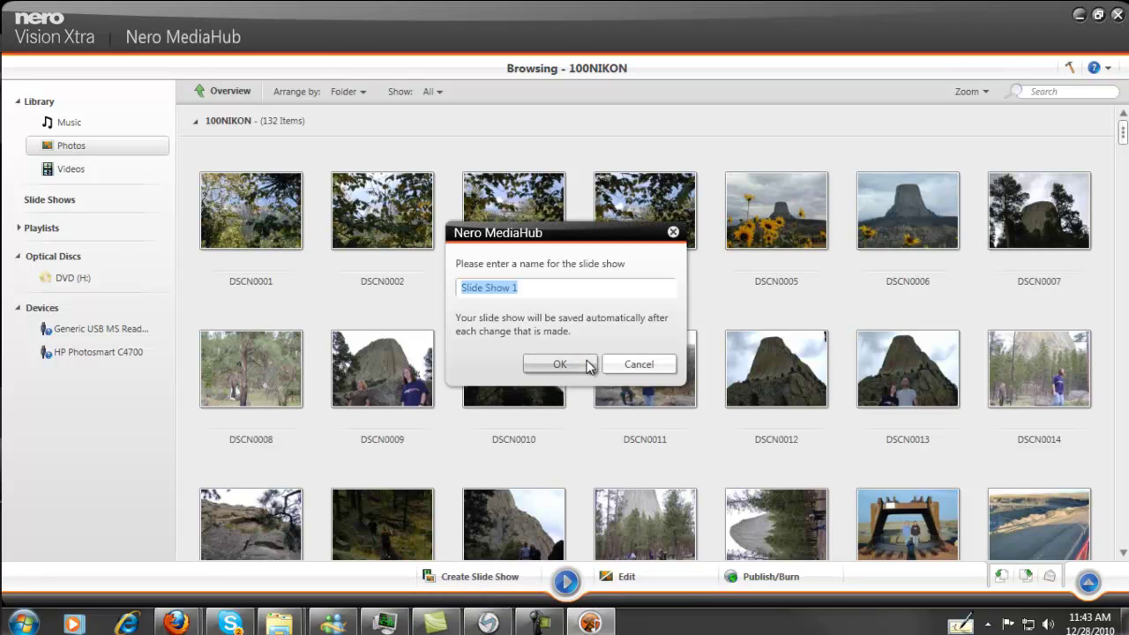
pyautogui.write('Postcards')
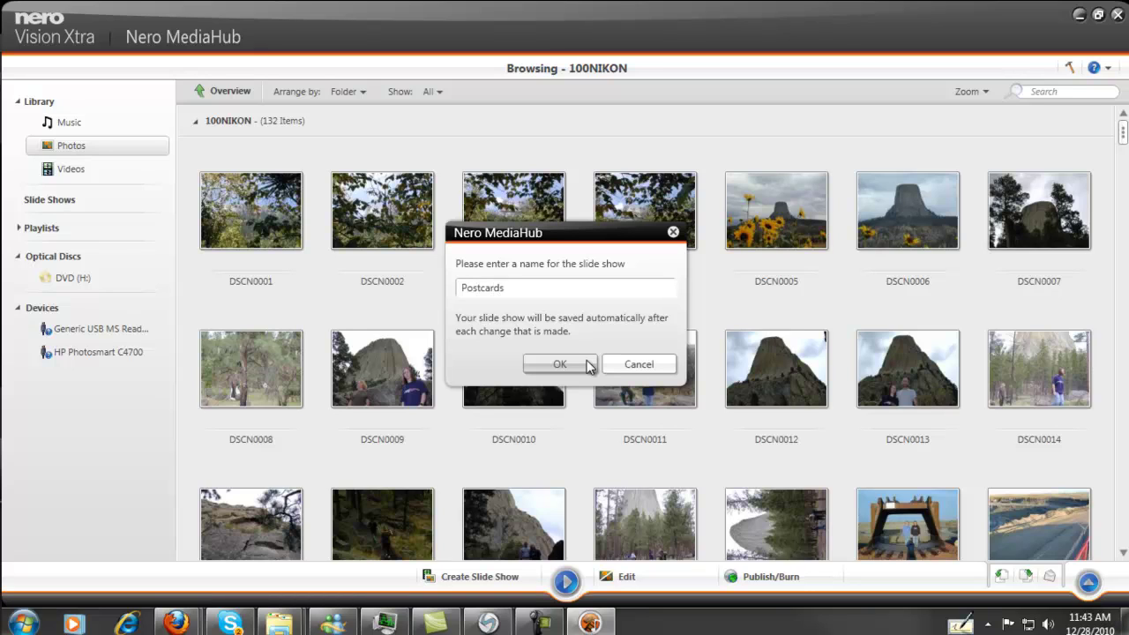
pyautogui.click(585, 362)
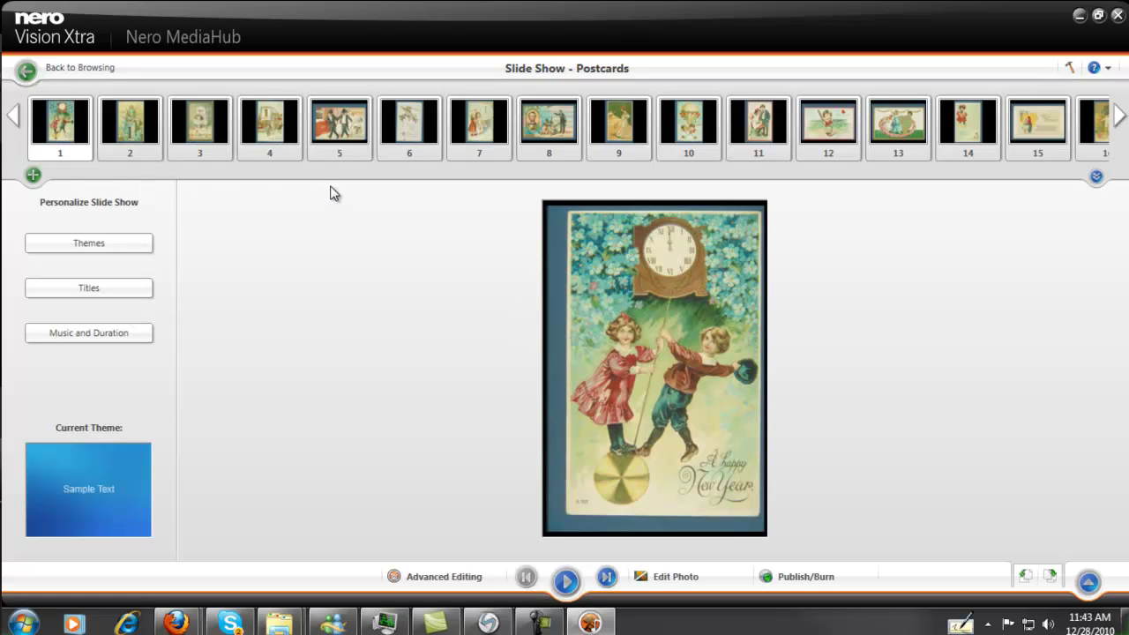
# Publish Postcards to the H: DVD recorder as DVD-Video and start the burn.
pyautogui.click(817, 576)
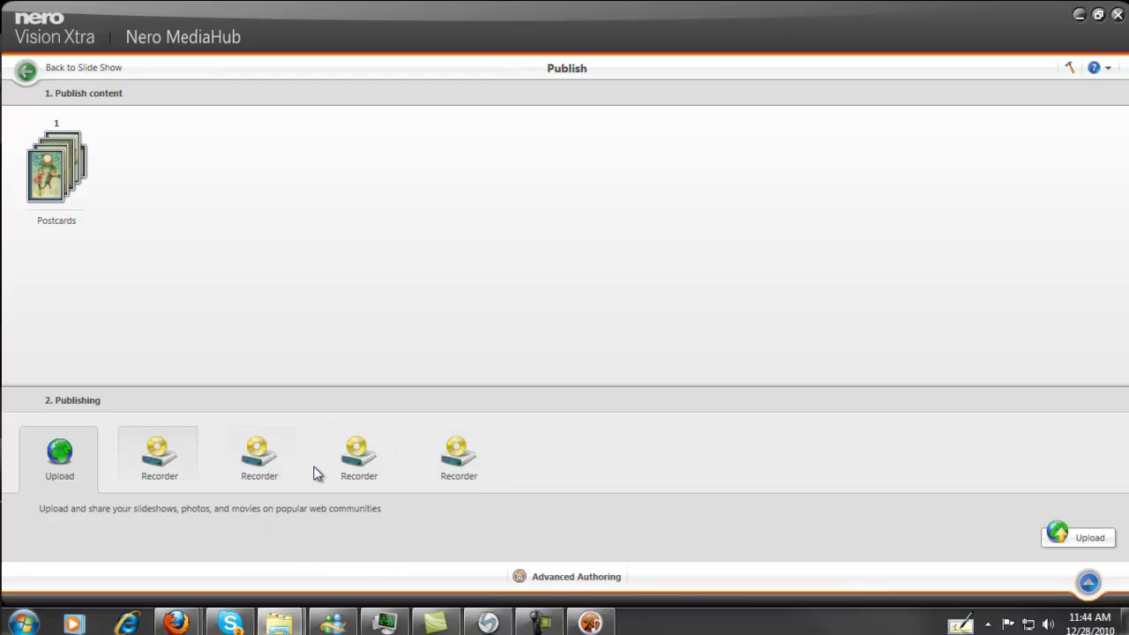
pyautogui.click(460, 466)
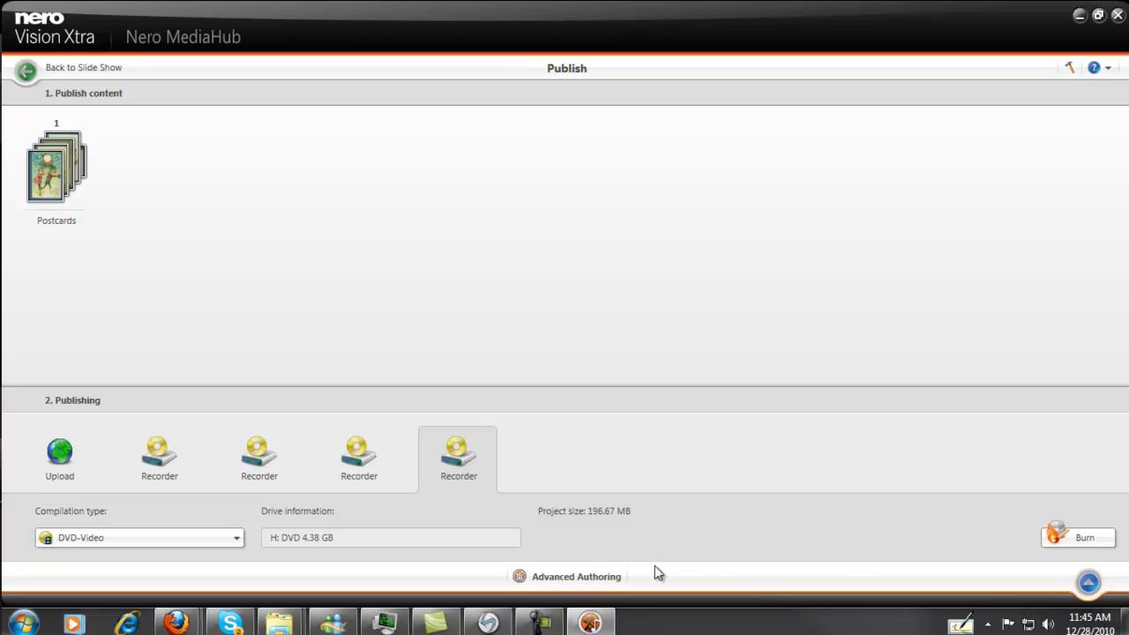
pyautogui.click(1083, 538)
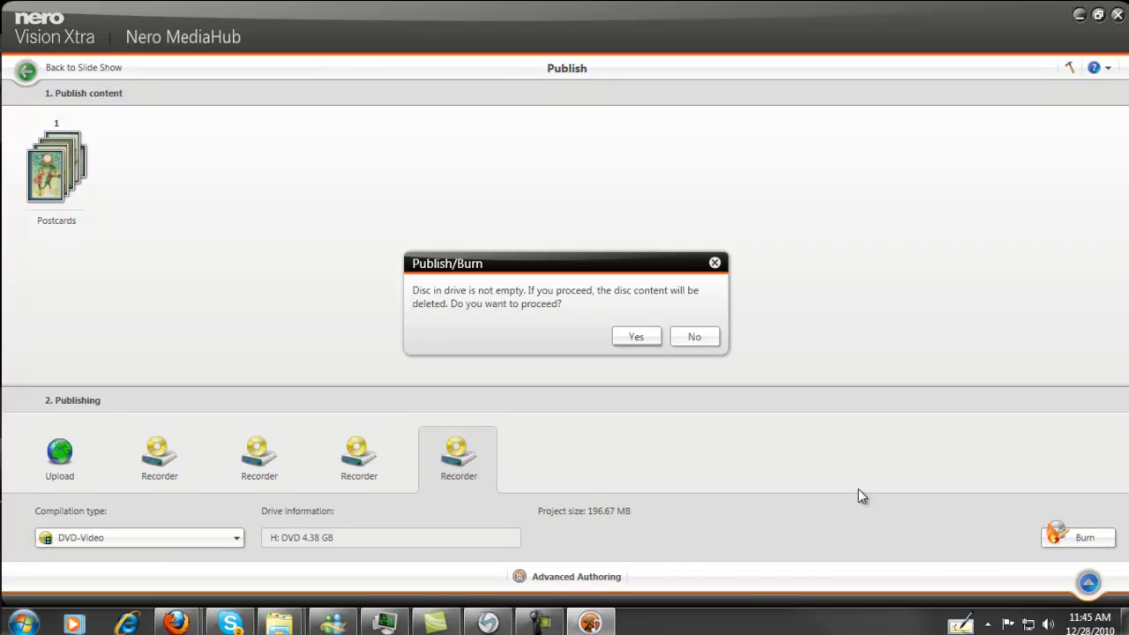
# Agree to erase the disc, then play the Postcards title preview in Nero Vision Xtra.
pyautogui.click(635, 337)
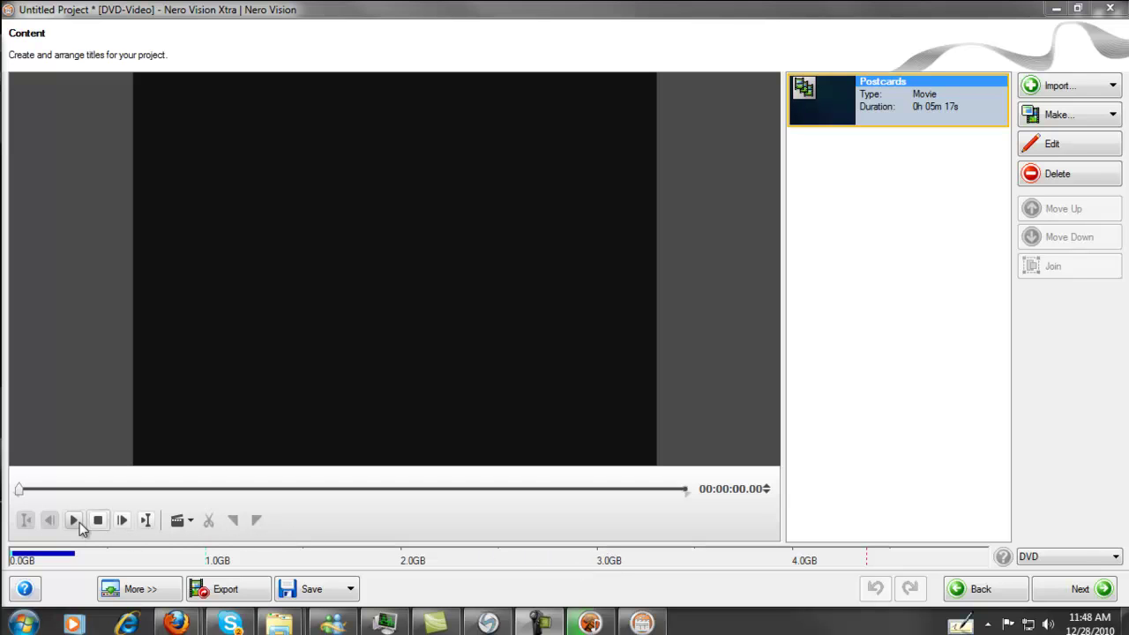
pyautogui.click(74, 521)
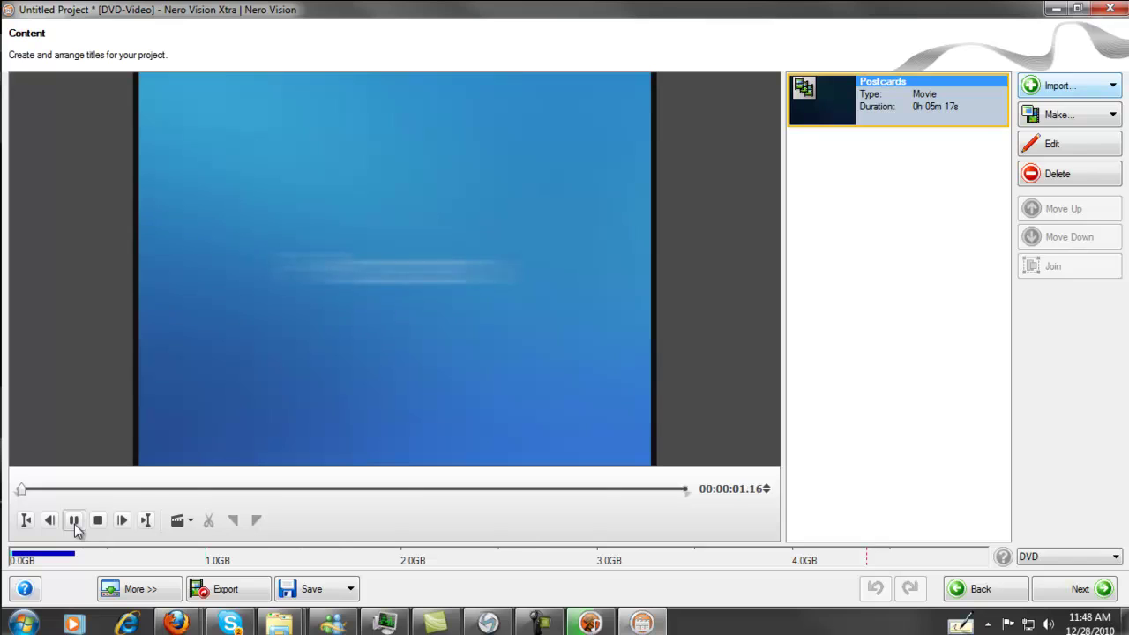